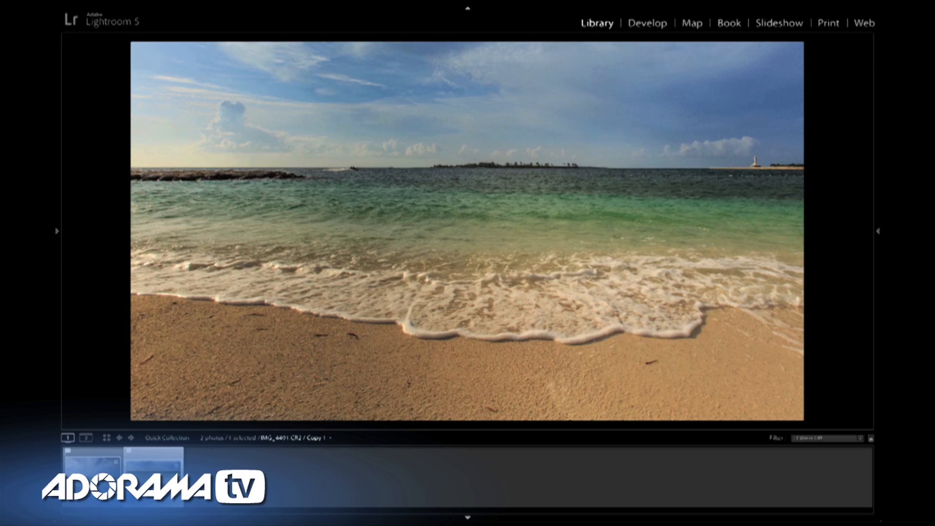
- Create a virtual copy of the original beach photo IMG_4491 and open the copy for developing
{"action": "key", "text": "Left"}
{"action": "key", "text": "Right"}
{"action": "key", "text": "g"}
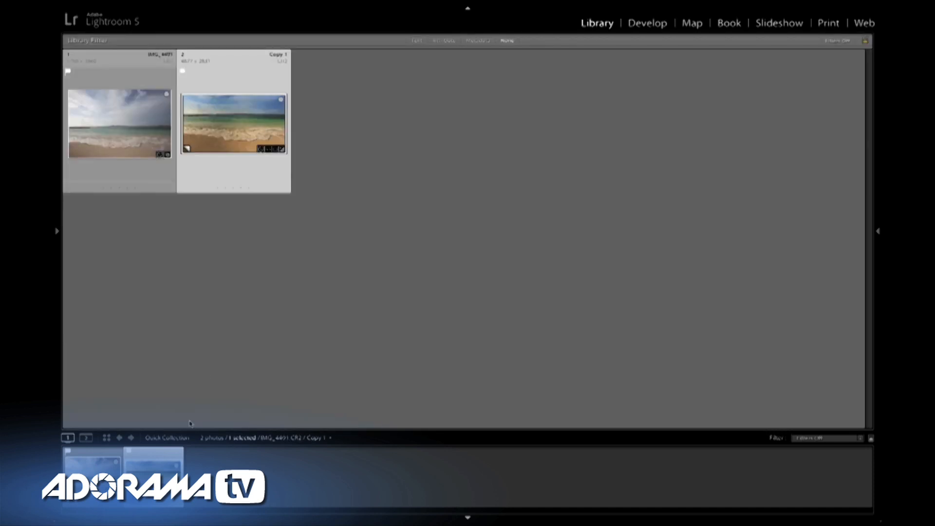
{"action": "left_click", "coordinate": [138, 253]}
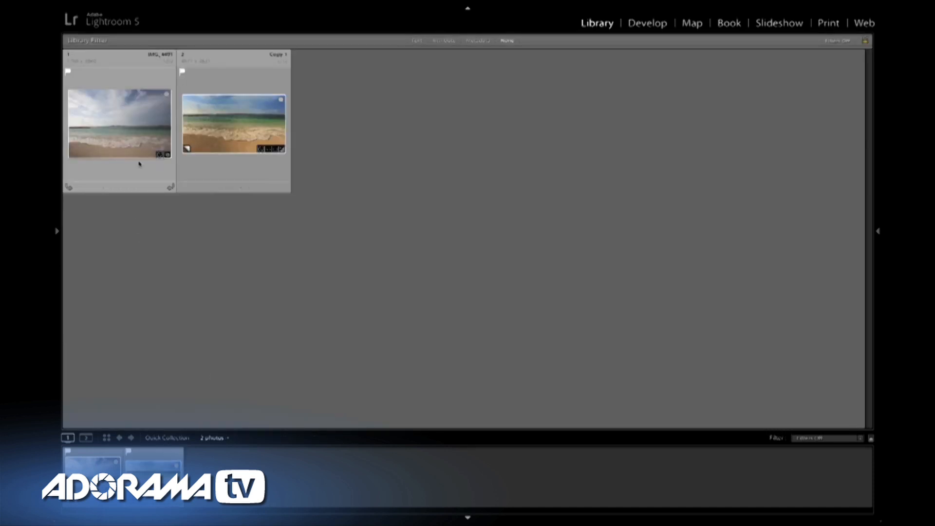
{"action": "left_click", "coordinate": [137, 161]}
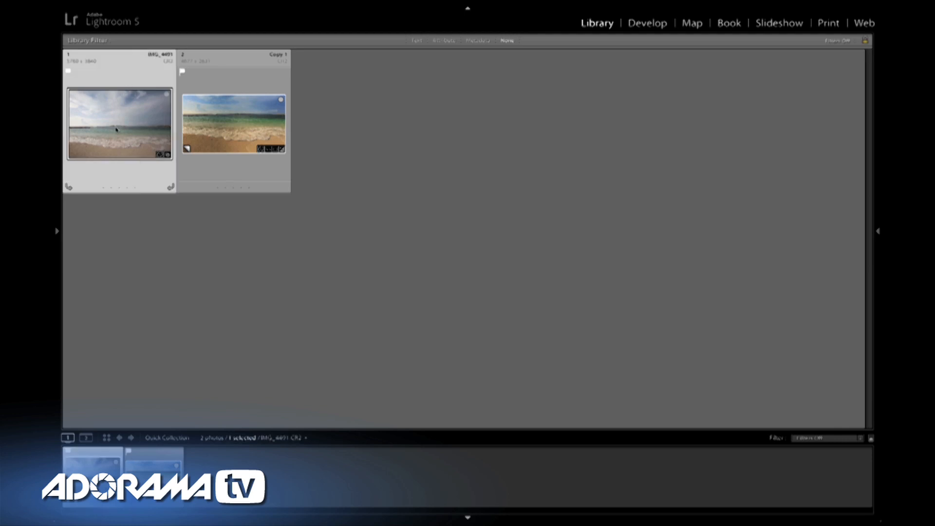
{"action": "right_click", "coordinate": [117, 129]}
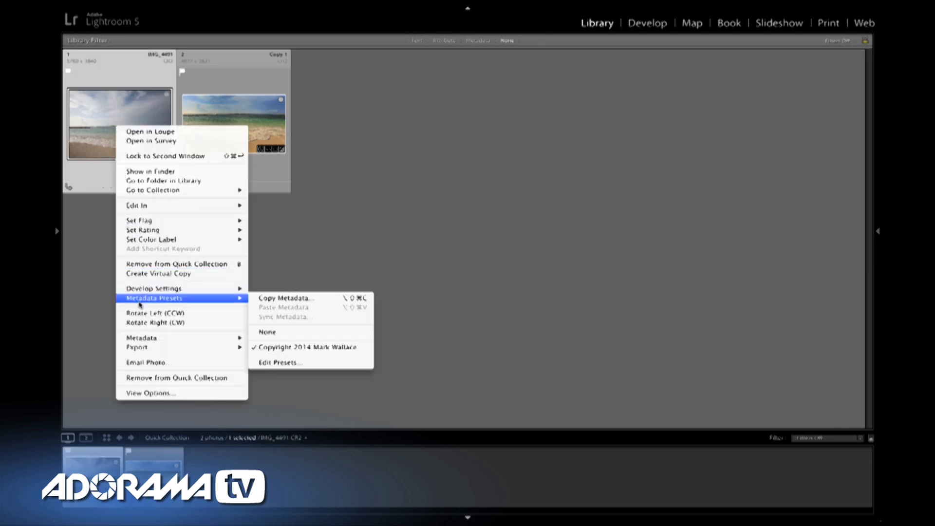
{"action": "left_click", "coordinate": [152, 273]}
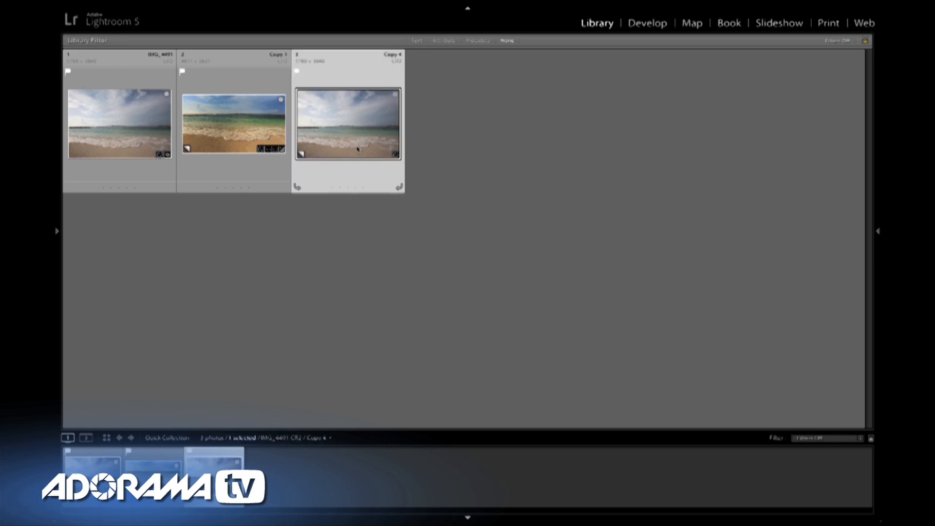
{"action": "left_click", "coordinate": [643, 27]}
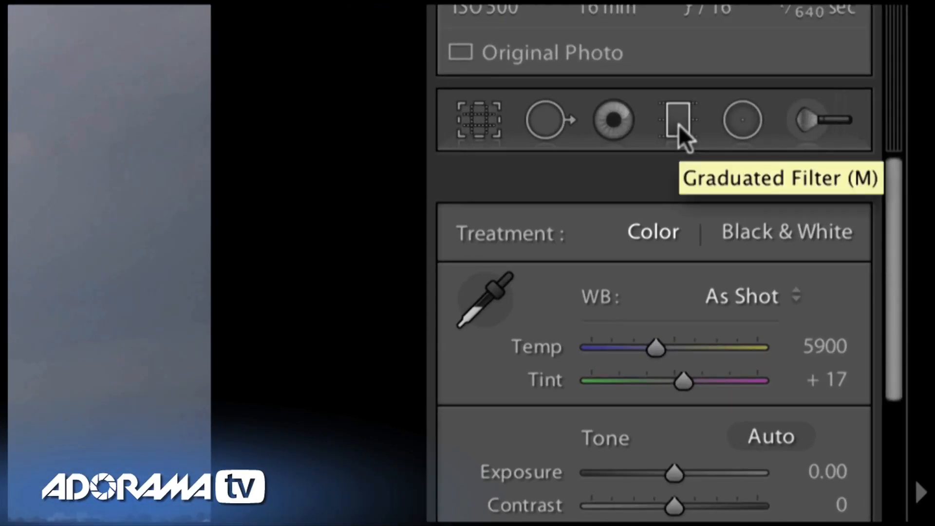
- Try a graduated filter at -4.00 exposure across the sky, varying how far its lower edge reaches toward the sea
{"action": "left_click", "coordinate": [679, 125]}
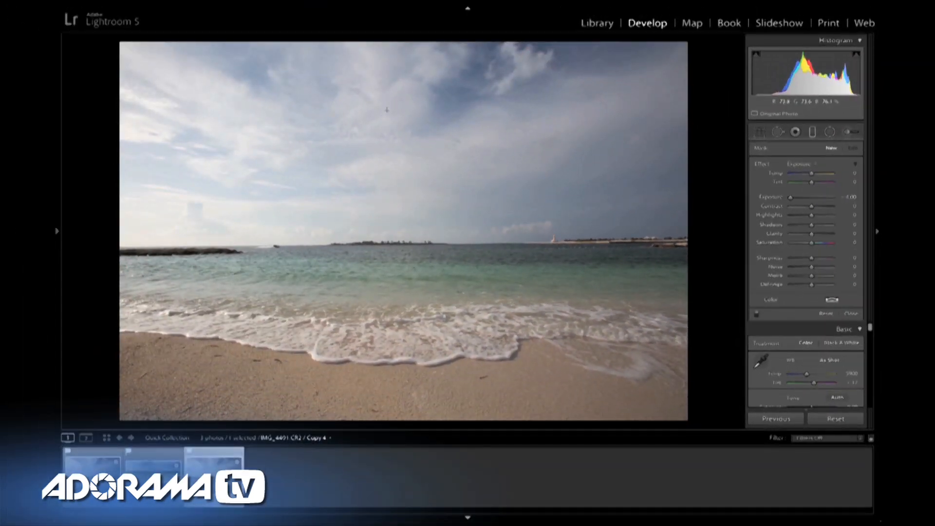
{"action": "left_click_drag", "start_coordinate": [387, 110], "coordinate": [387, 198]}
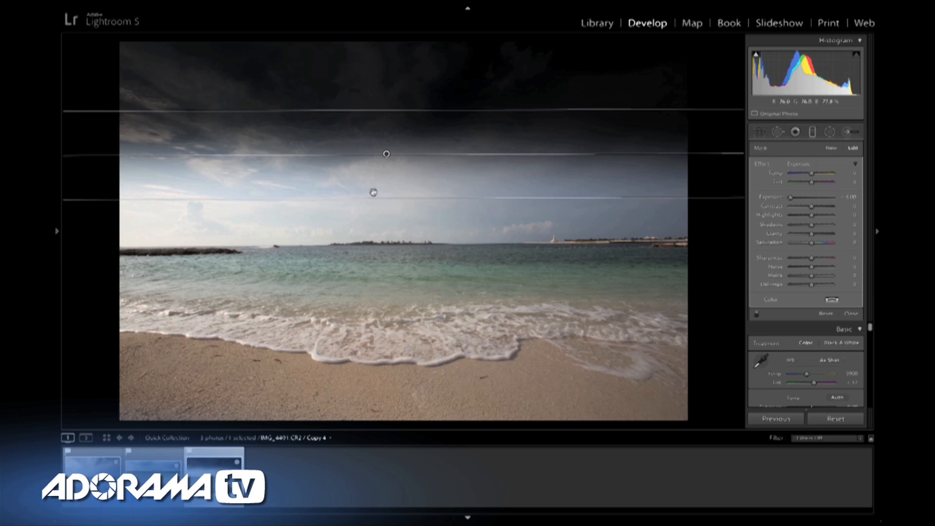
{"action": "left_click_drag", "start_coordinate": [373, 198], "coordinate": [376, 266]}
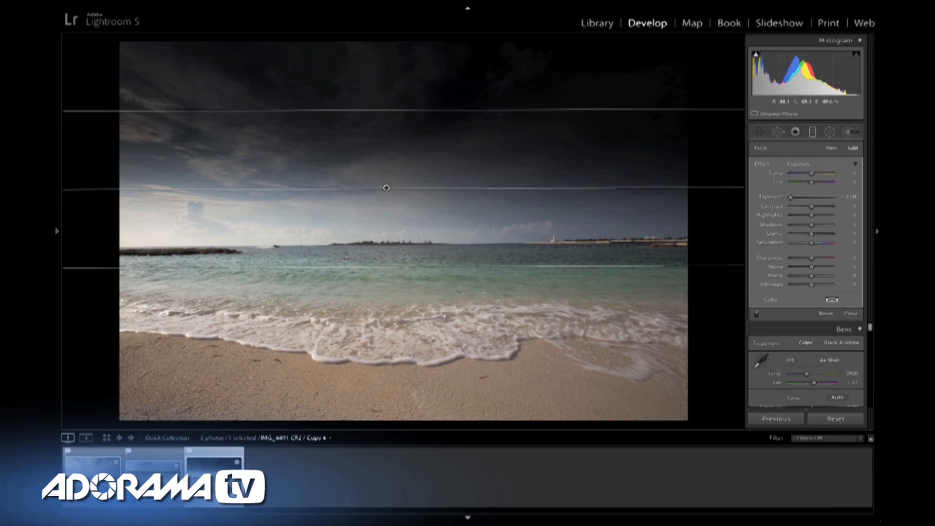
{"action": "left_click_drag", "start_coordinate": [352, 268], "coordinate": [338, 229]}
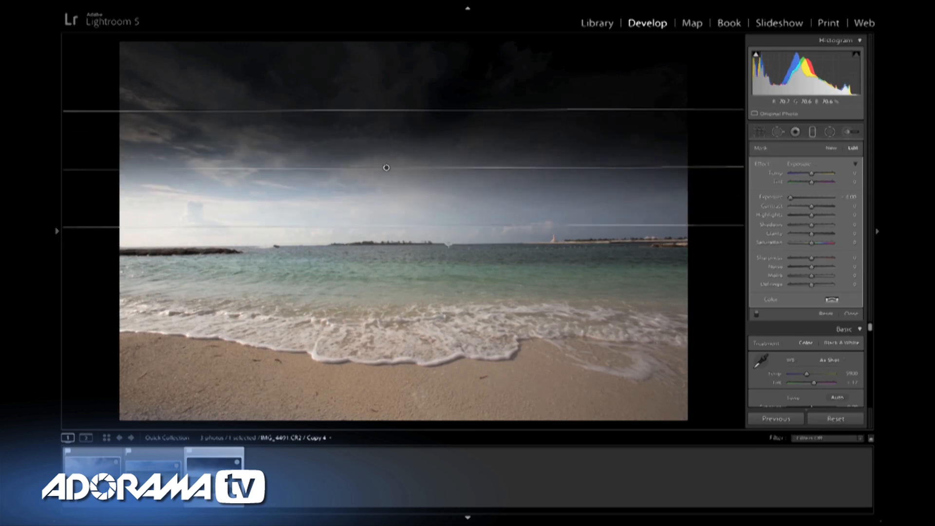
{"action": "left_click_drag", "start_coordinate": [507, 227], "coordinate": [555, 225]}
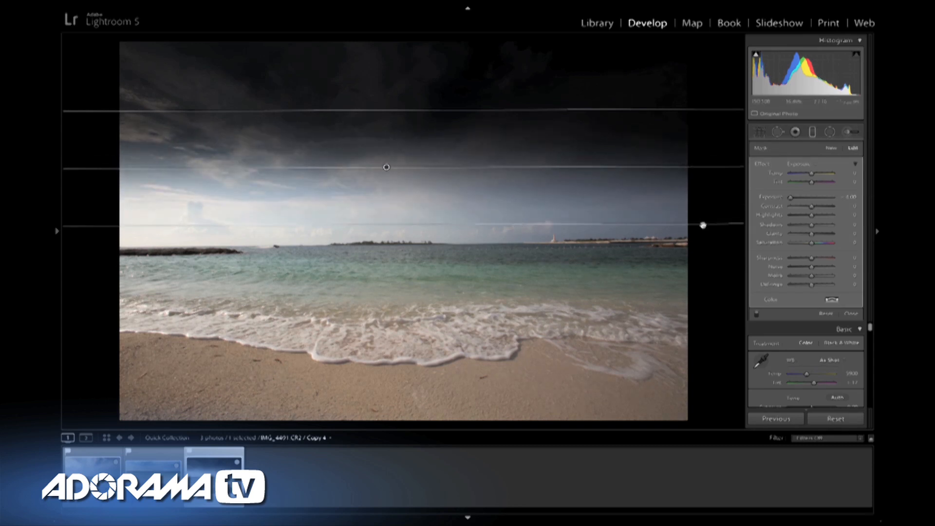
{"action": "left_click_drag", "start_coordinate": [703, 225], "coordinate": [685, 257]}
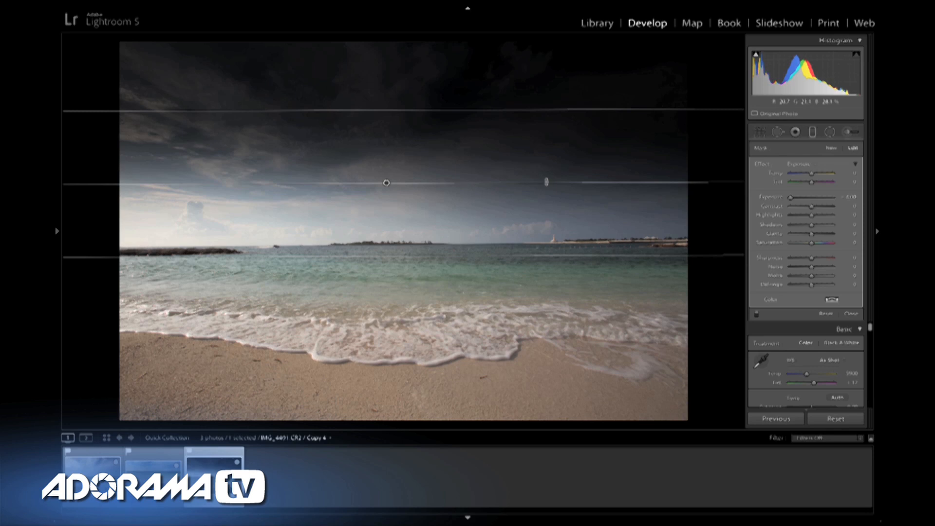
- Try tilting the graduated filter down toward the lighthouse side and moving it lower, and delete it from the photo
{"action": "left_click_drag", "start_coordinate": [546, 182], "coordinate": [563, 207]}
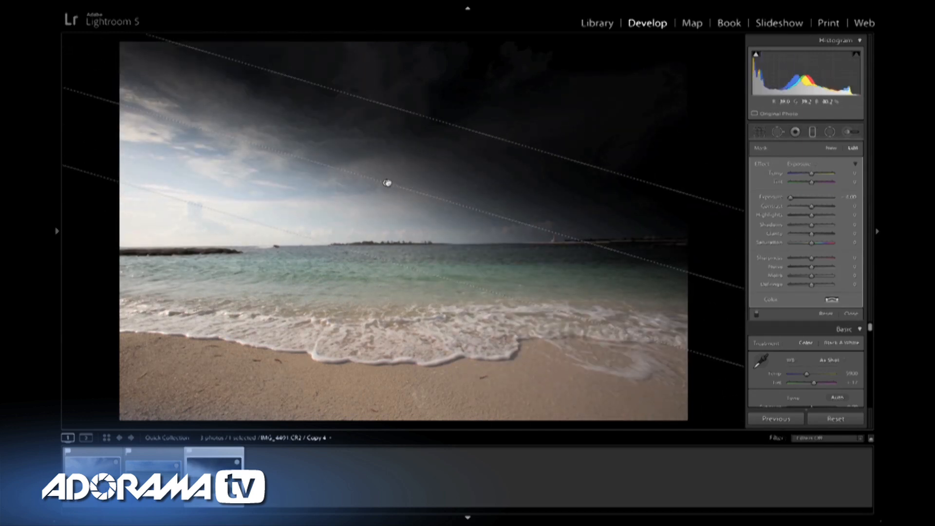
{"action": "left_click_drag", "start_coordinate": [387, 184], "coordinate": [388, 212]}
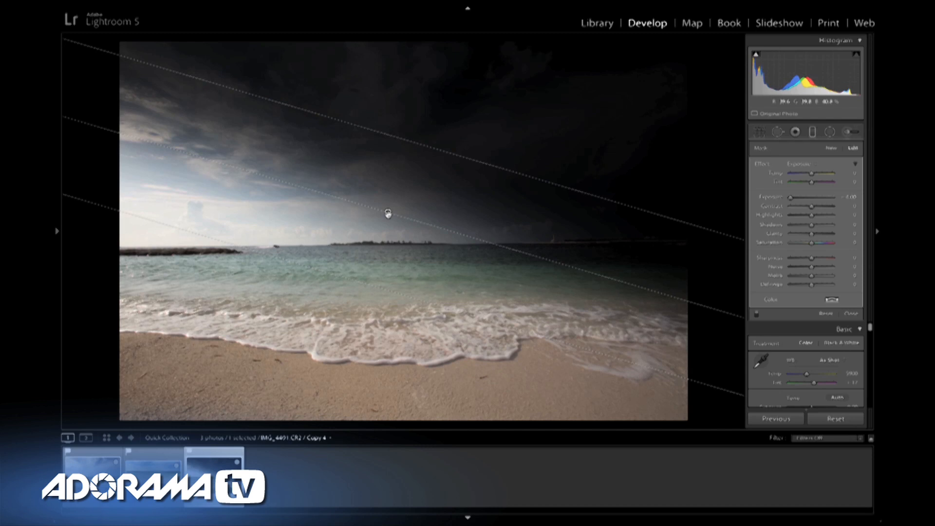
{"action": "key", "text": "Delete"}
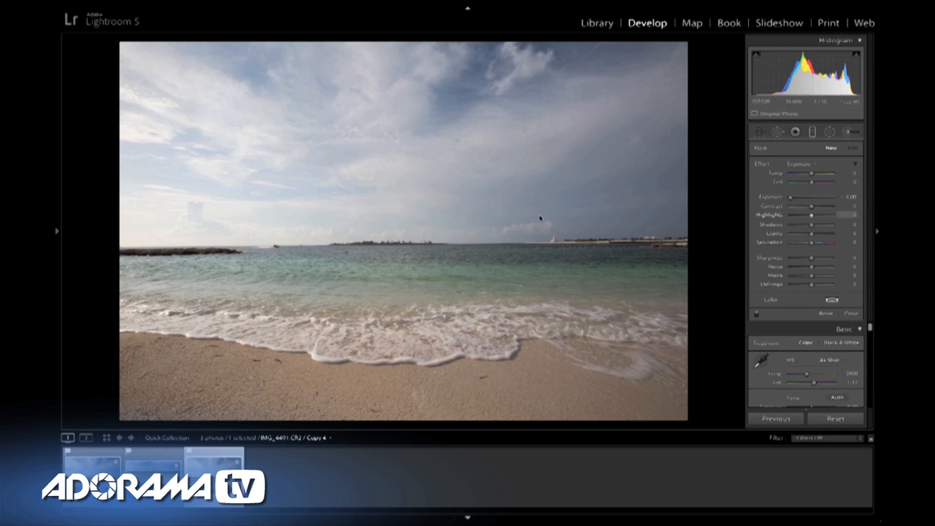
- Apply the Beach Adjusted Color preset to the virtual copy and review its Basic, HSL saturation and luminance settings
{"action": "left_click", "coordinate": [57, 234]}
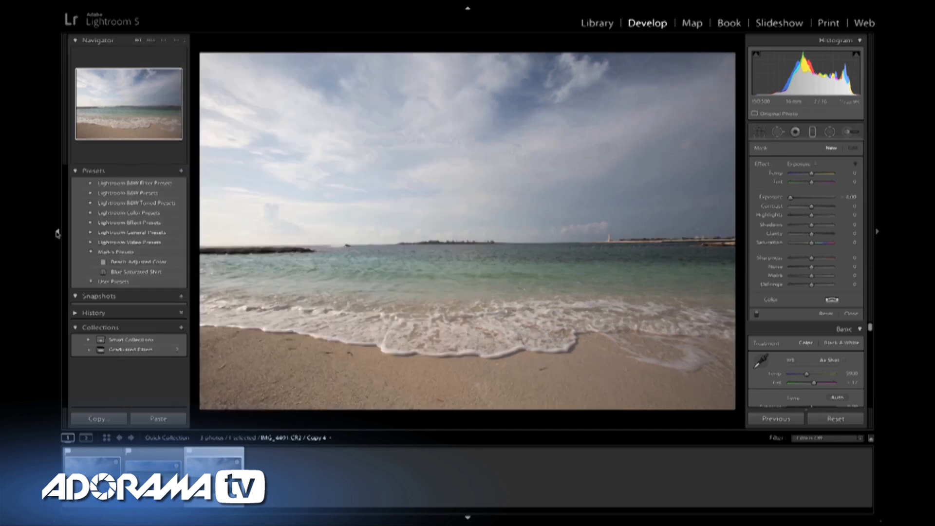
{"action": "left_click", "coordinate": [157, 264]}
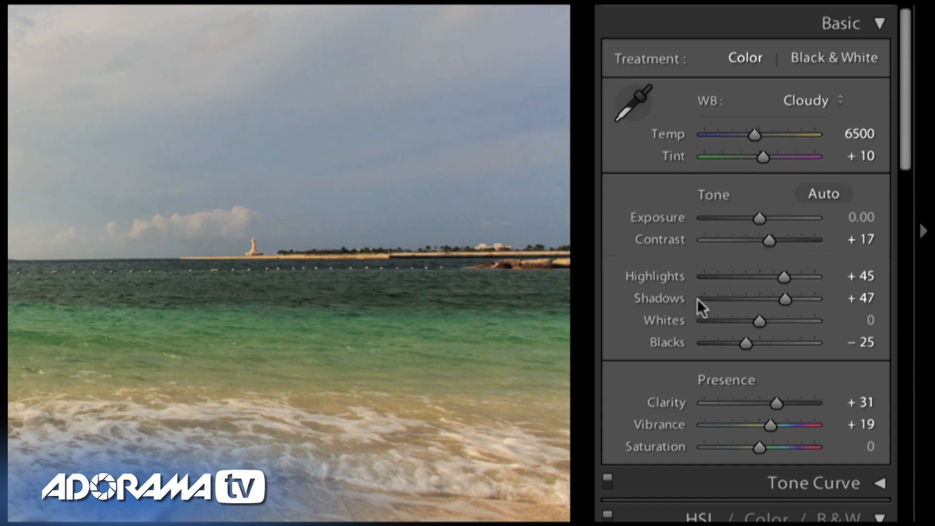
{"action": "scroll", "coordinate": [689, 360], "scroll_direction": "down", "scroll_amount": 5}
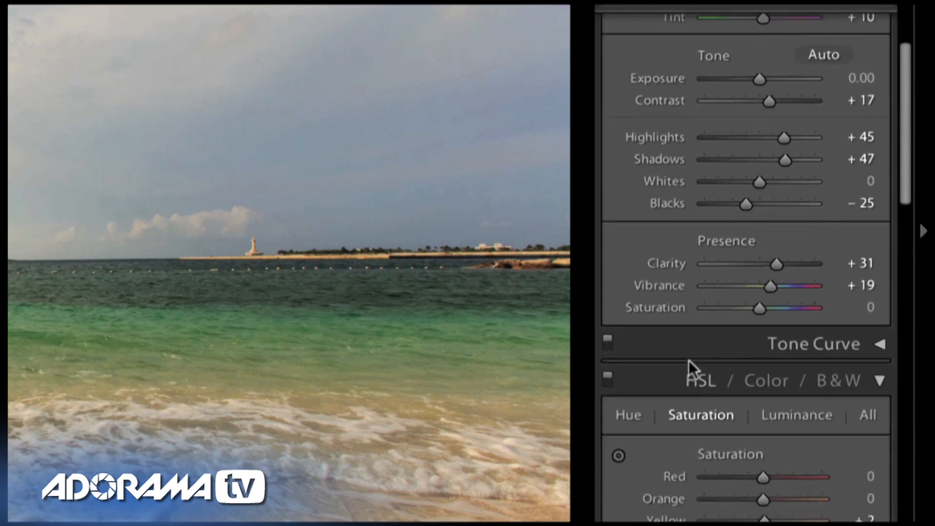
{"action": "scroll", "coordinate": [697, 322], "scroll_direction": "down", "scroll_amount": 5}
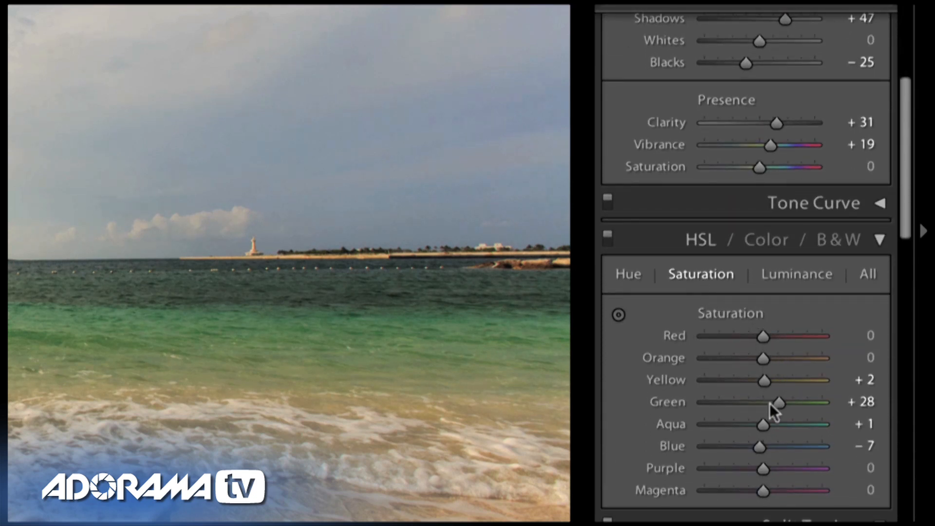
{"action": "left_click", "coordinate": [789, 273]}
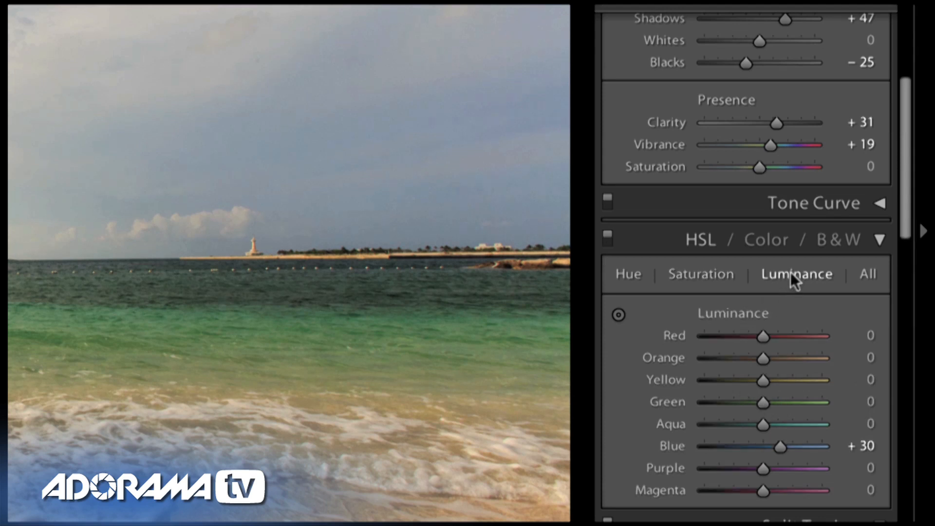
{"action": "left_click", "coordinate": [711, 275]}
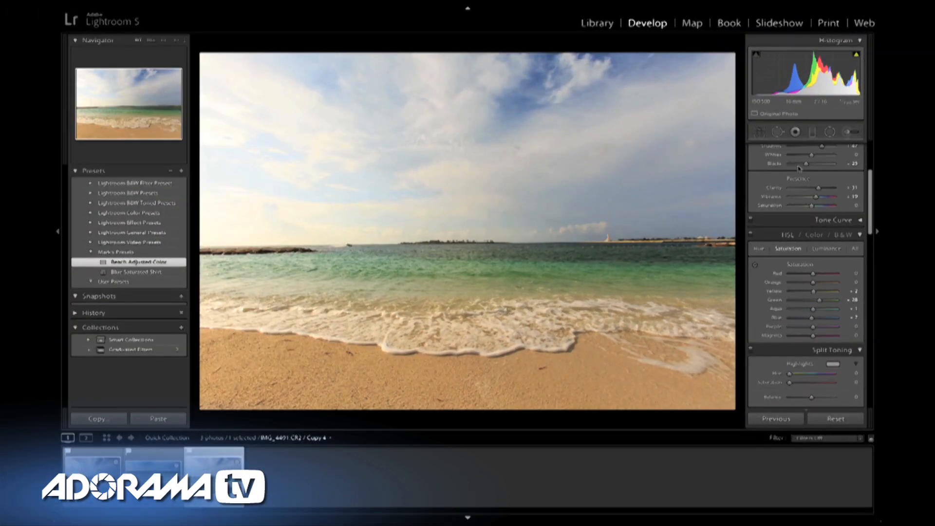
{"action": "scroll", "coordinate": [798, 168], "scroll_direction": "up", "scroll_amount": 5}
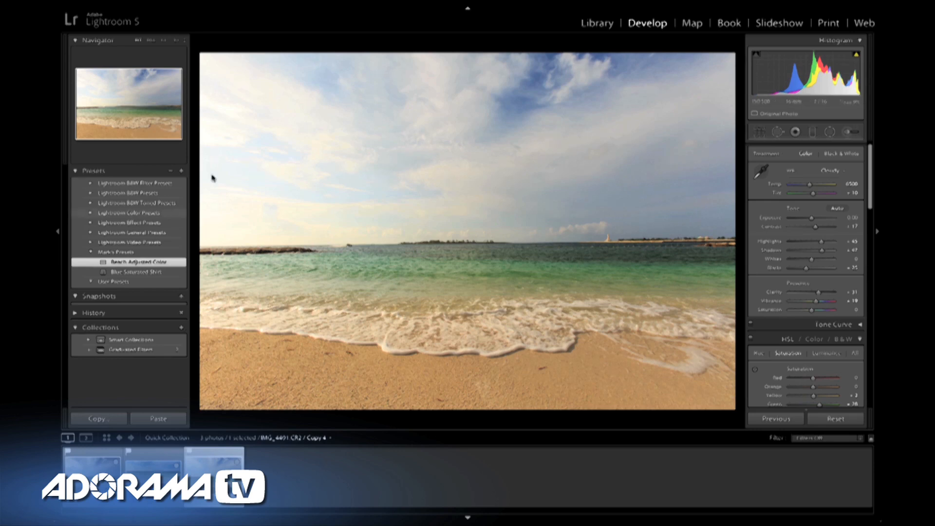
{"action": "left_click", "coordinate": [59, 235]}
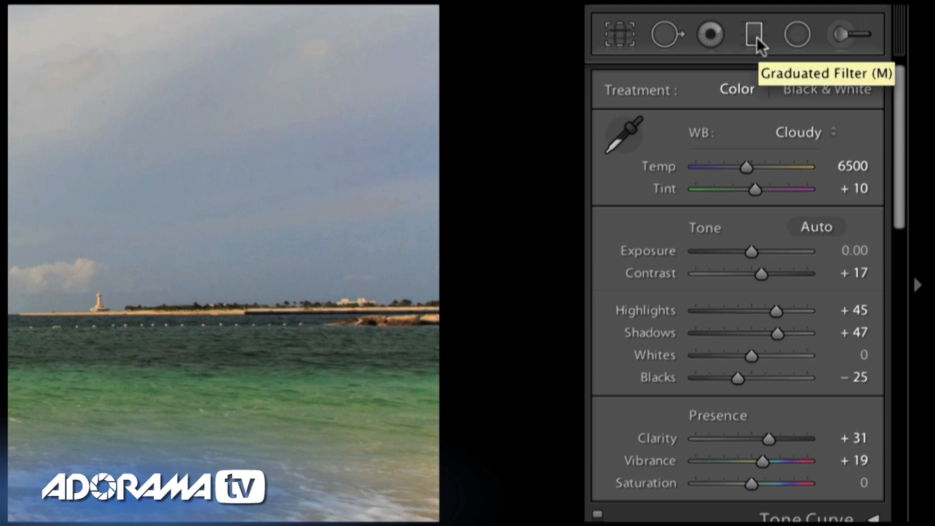
- Start a new graduated filter with the Exposure effect set to -1.10
{"action": "left_click", "coordinate": [754, 35]}
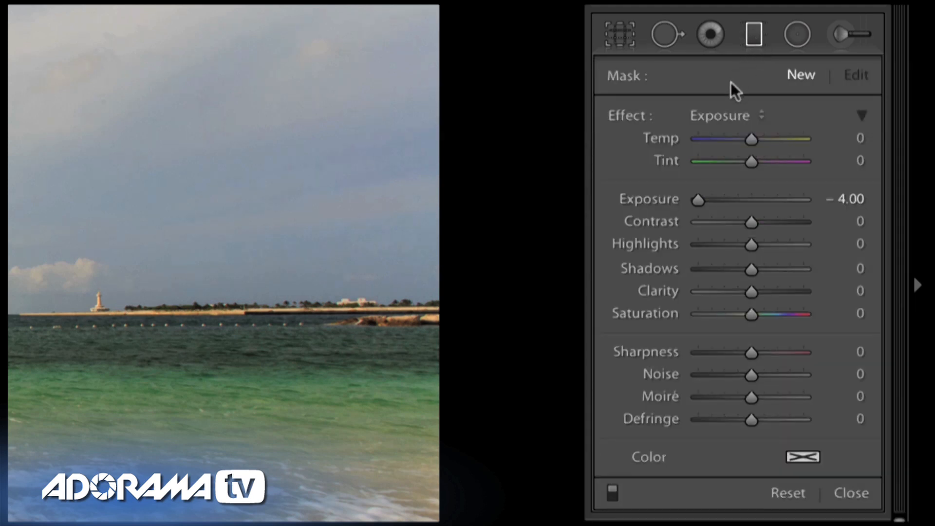
{"action": "left_click", "coordinate": [721, 118]}
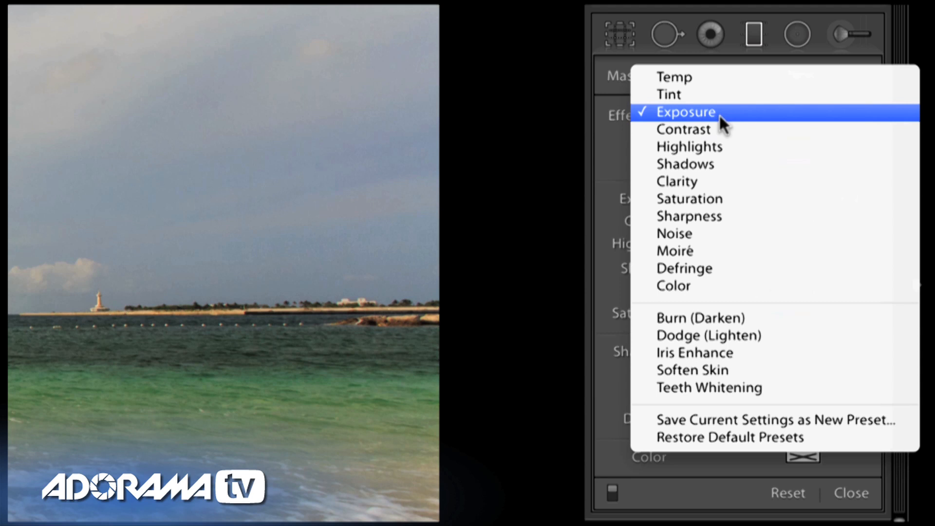
{"action": "left_click", "coordinate": [600, 122]}
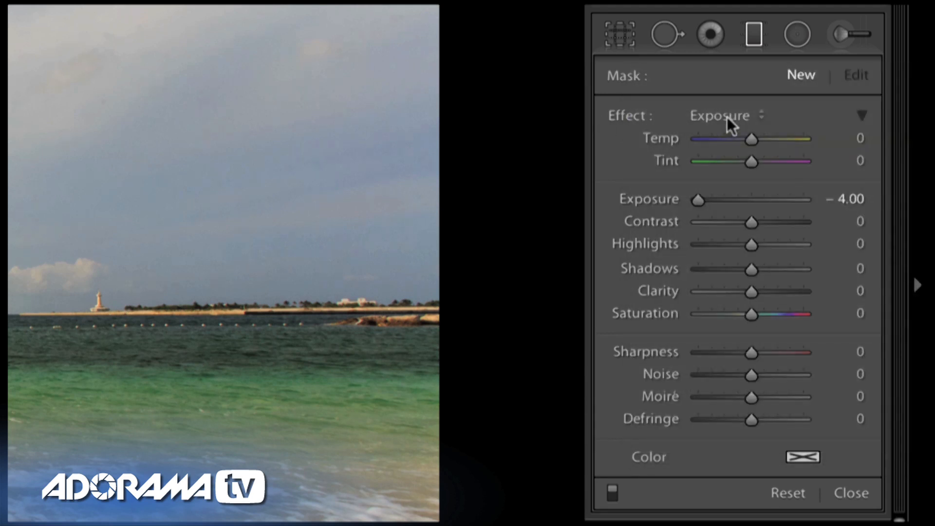
{"action": "left_click", "coordinate": [730, 117]}
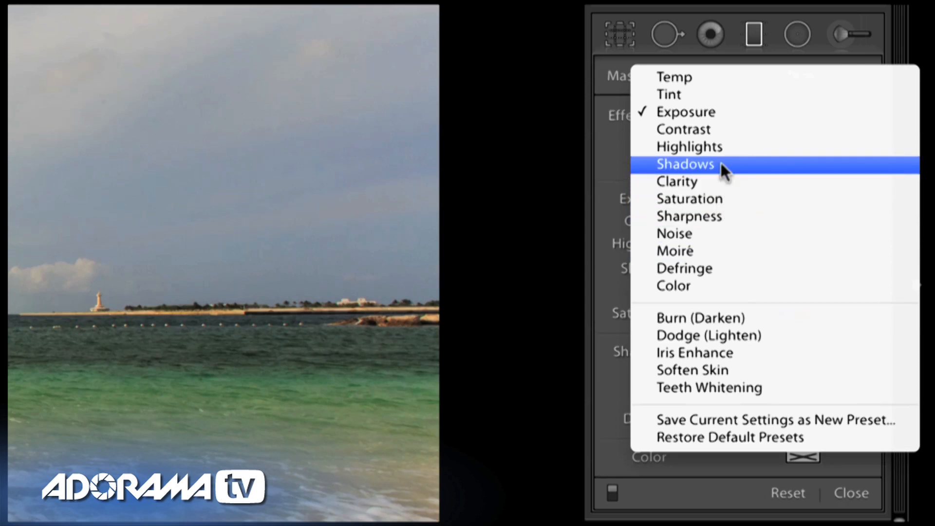
{"action": "left_click", "coordinate": [714, 116]}
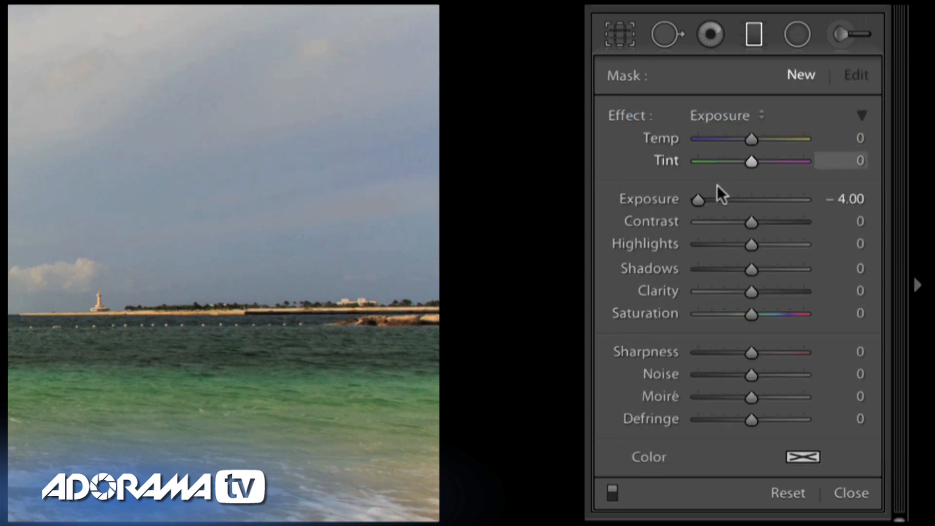
{"action": "left_click_drag", "start_coordinate": [700, 200], "coordinate": [738, 200]}
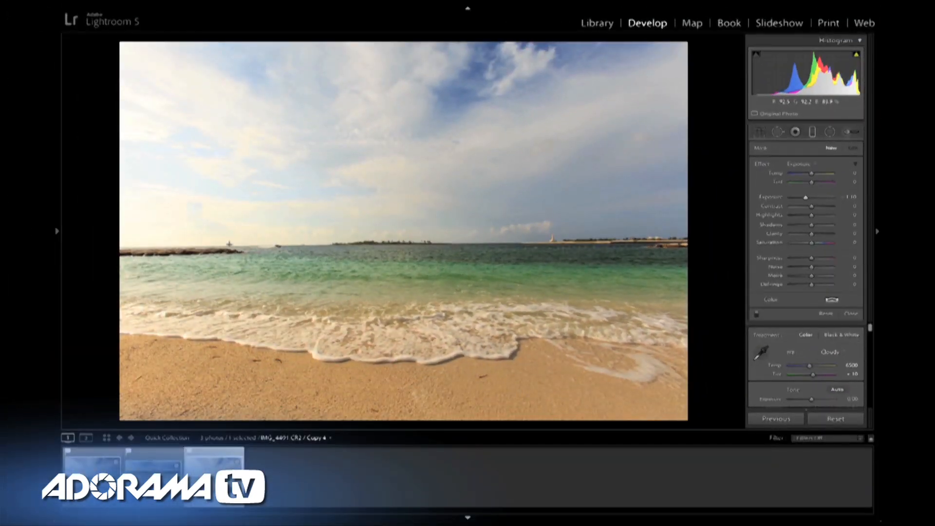
- Draw an upright graduated filter darkening the left part of the photo, centred near the horizon island, with exposure at -0.98
{"action": "left_click_drag", "start_coordinate": [229, 243], "coordinate": [456, 250]}
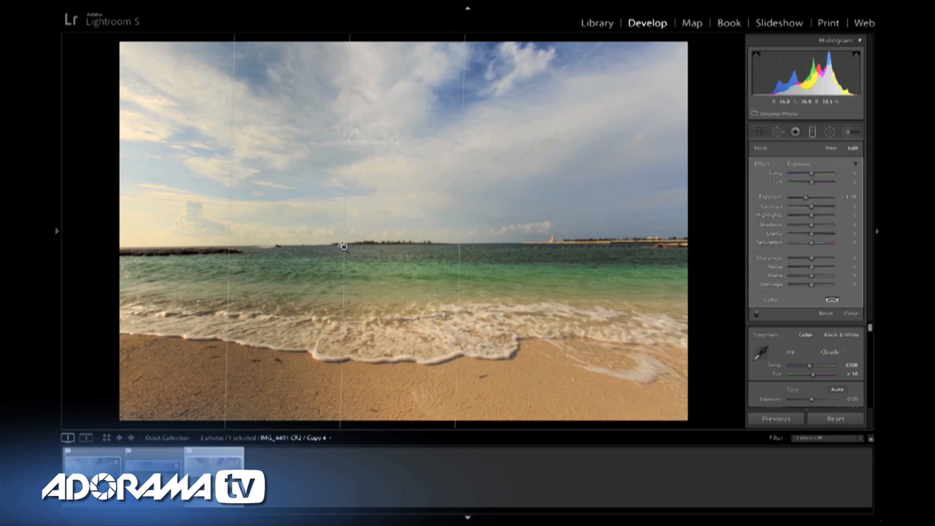
{"action": "left_click_drag", "start_coordinate": [345, 247], "coordinate": [404, 243]}
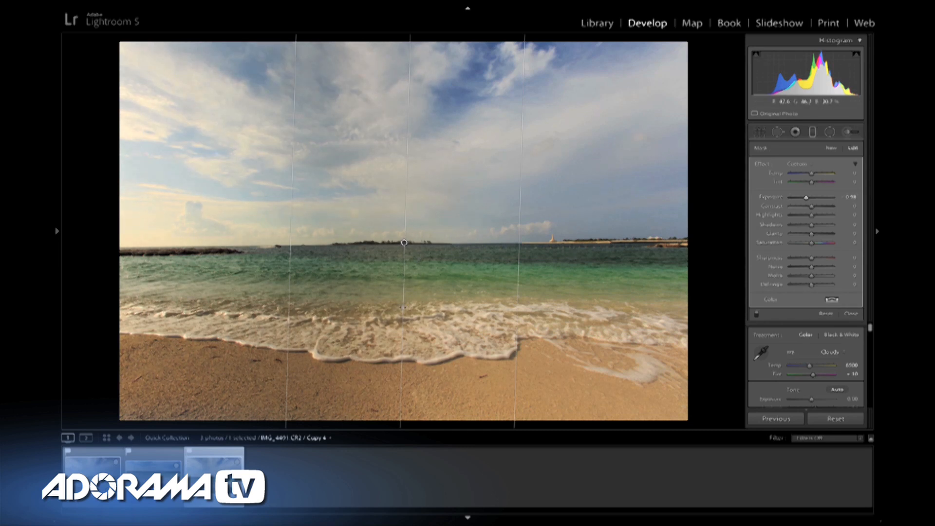
{"action": "left_click_drag", "start_coordinate": [404, 307], "coordinate": [404, 313]}
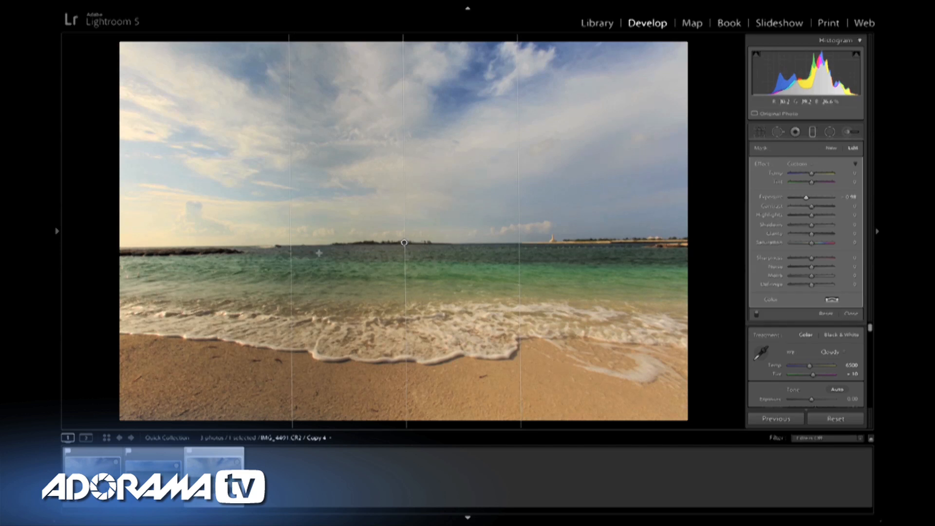
- Compare the photo with the graduated filter off and on, and widen its transition rightward past the lighthouse
{"action": "left_click", "coordinate": [757, 316]}
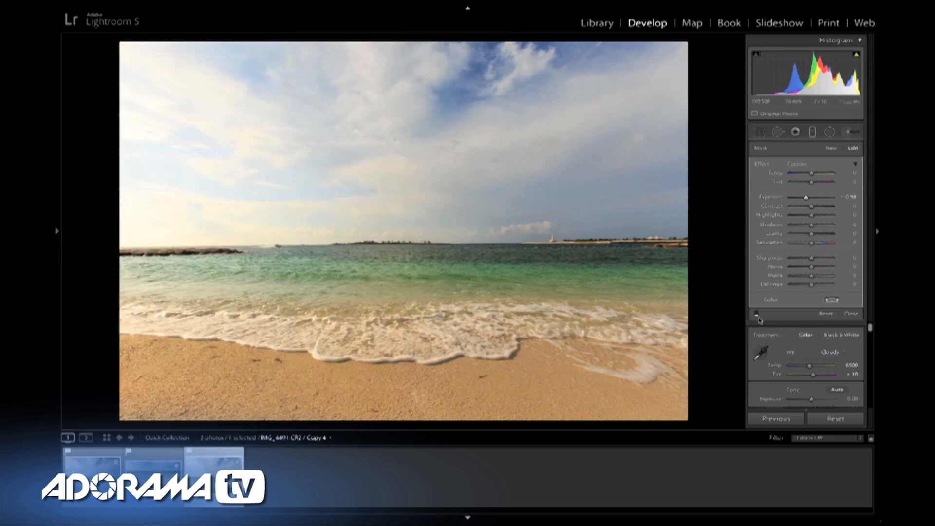
{"action": "left_click", "coordinate": [758, 316]}
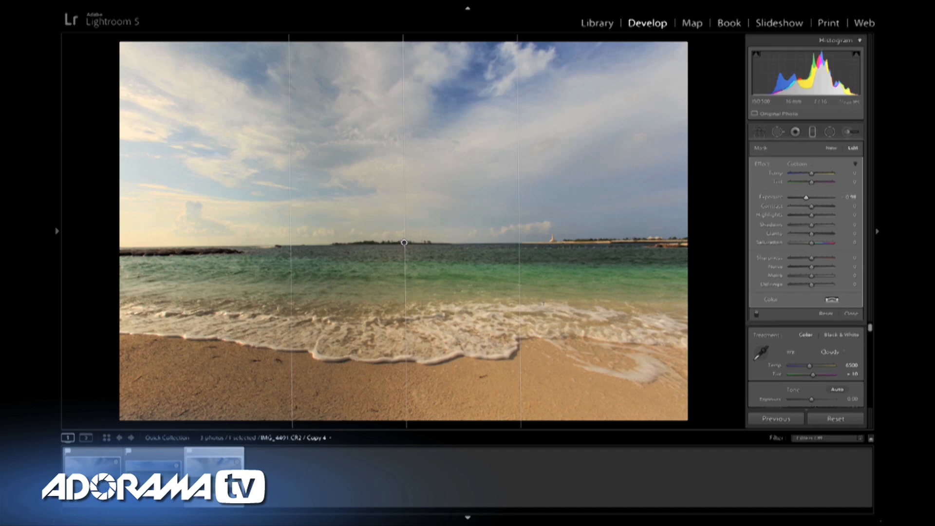
{"action": "left_click_drag", "start_coordinate": [519, 275], "coordinate": [591, 275]}
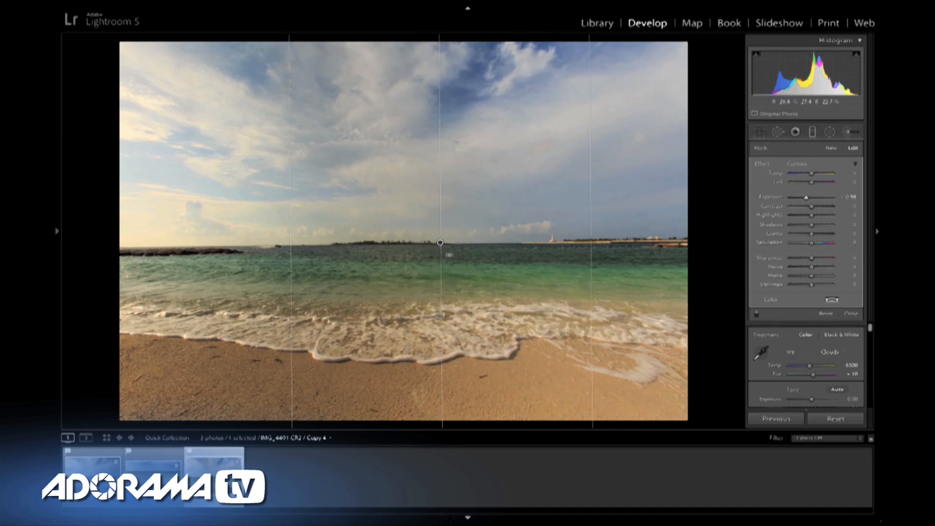
- Shift the upright darkening filter toward the photo's left, centre it on the horizon island, and finish editing it
{"action": "left_click_drag", "start_coordinate": [440, 242], "coordinate": [398, 244]}
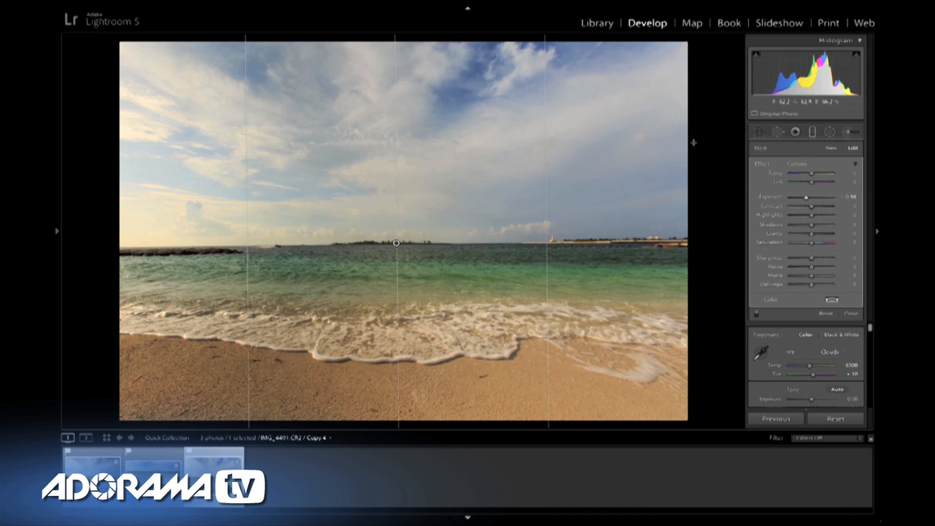
{"action": "left_click", "coordinate": [851, 318]}
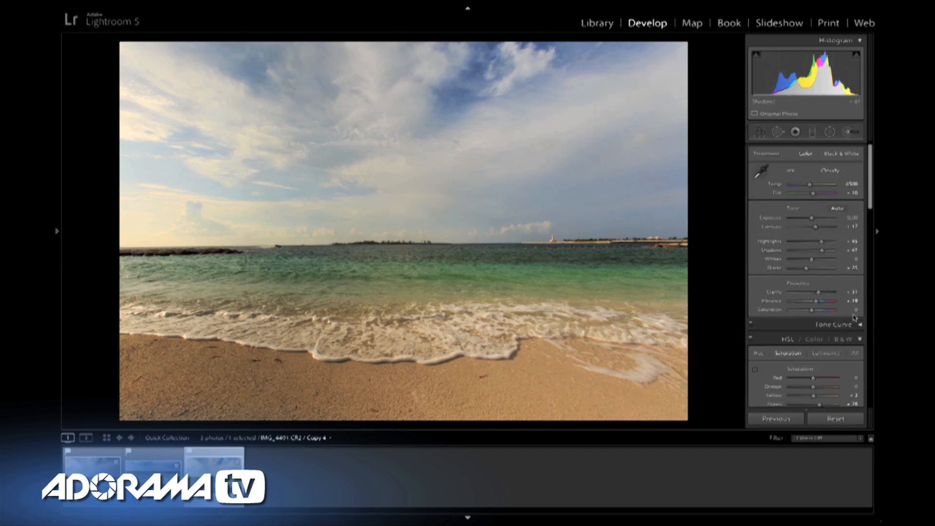
- Start a new graduated filter using the Temp effect with the temperature at -23
{"action": "left_click", "coordinate": [813, 132]}
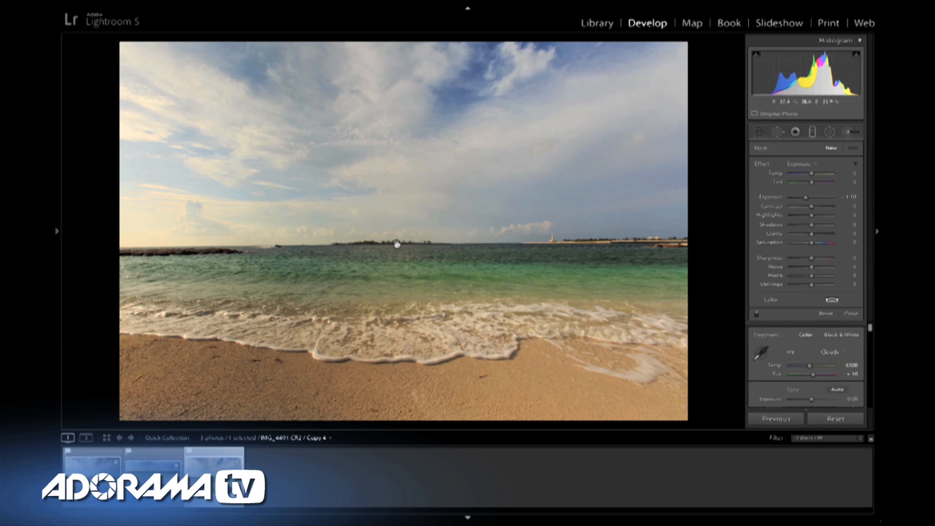
{"action": "left_click", "coordinate": [398, 243]}
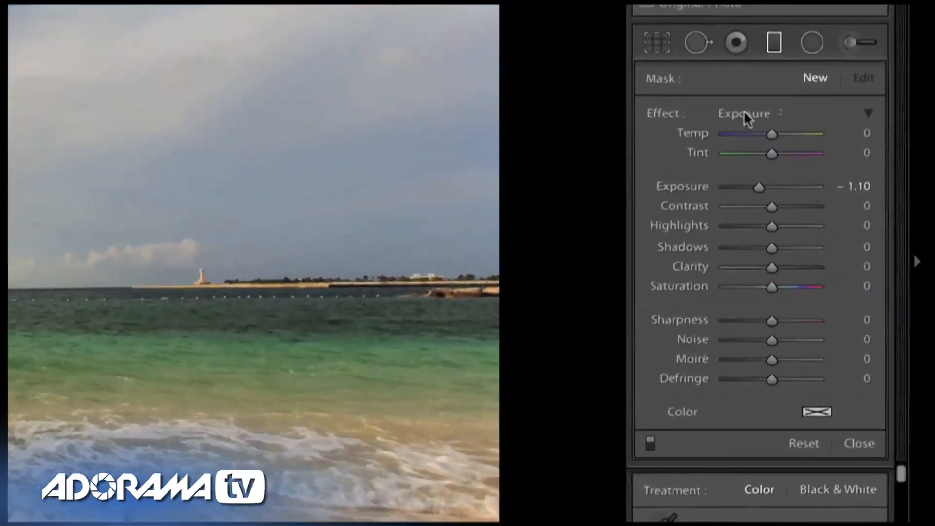
{"action": "left_click", "coordinate": [783, 148]}
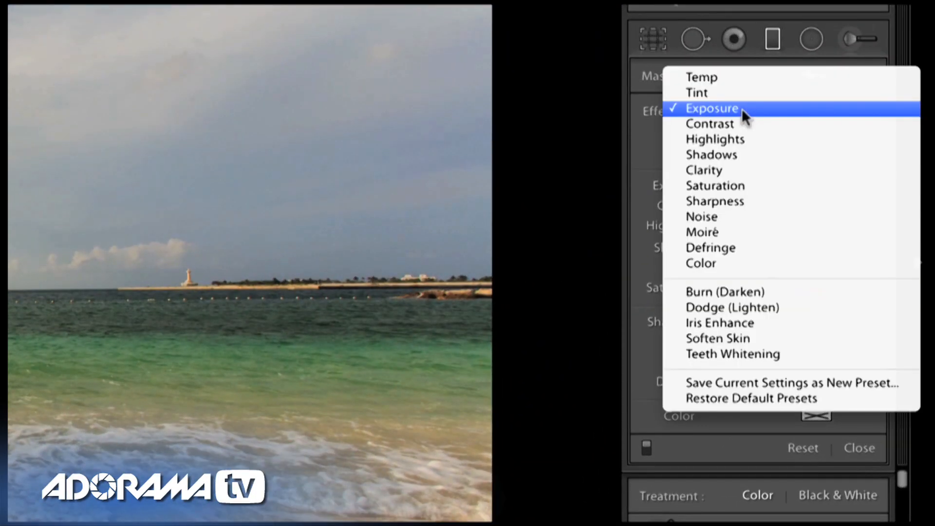
{"action": "left_click", "coordinate": [734, 77]}
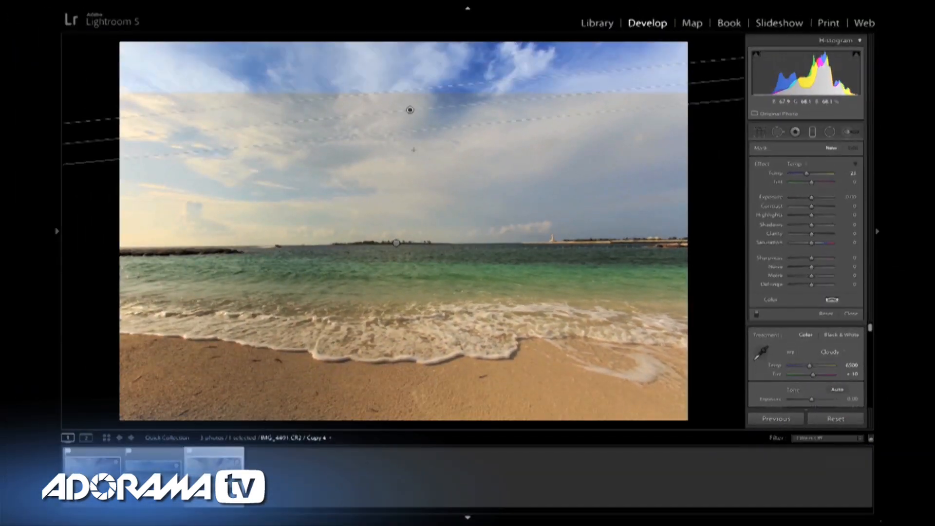
- Draw a cooling graduated filter across the sky, move its centre down onto the horizon, and align its tilt with the waterline
{"action": "left_click_drag", "start_coordinate": [414, 149], "coordinate": [409, 168]}
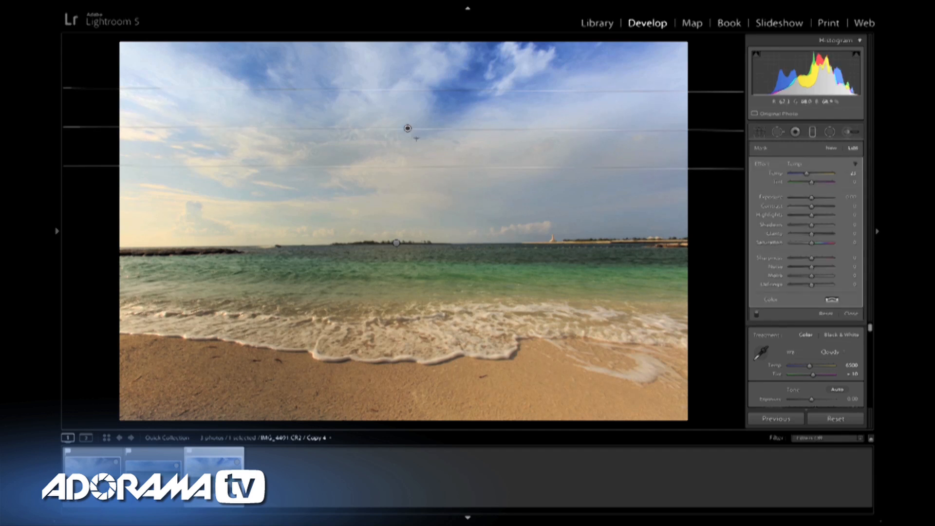
{"action": "left_click_drag", "start_coordinate": [408, 128], "coordinate": [409, 243]}
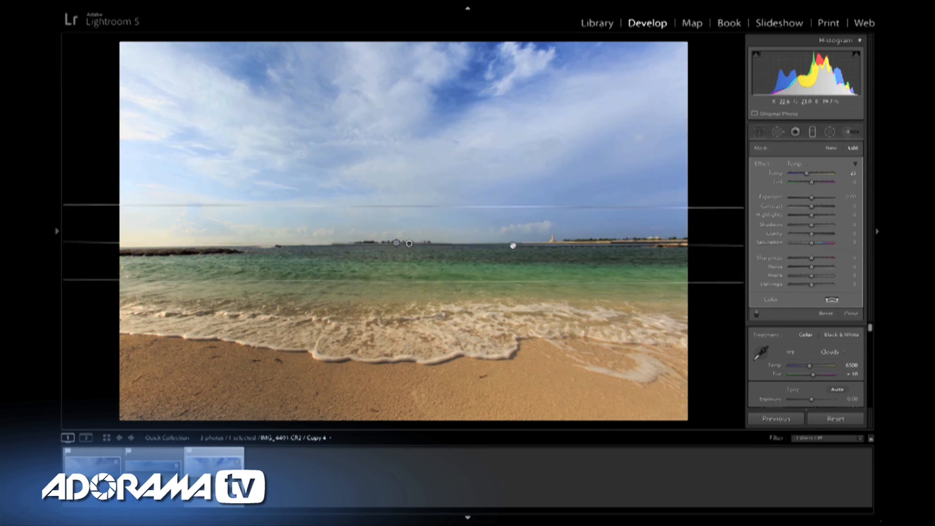
{"action": "left_click_drag", "start_coordinate": [565, 243], "coordinate": [565, 242]}
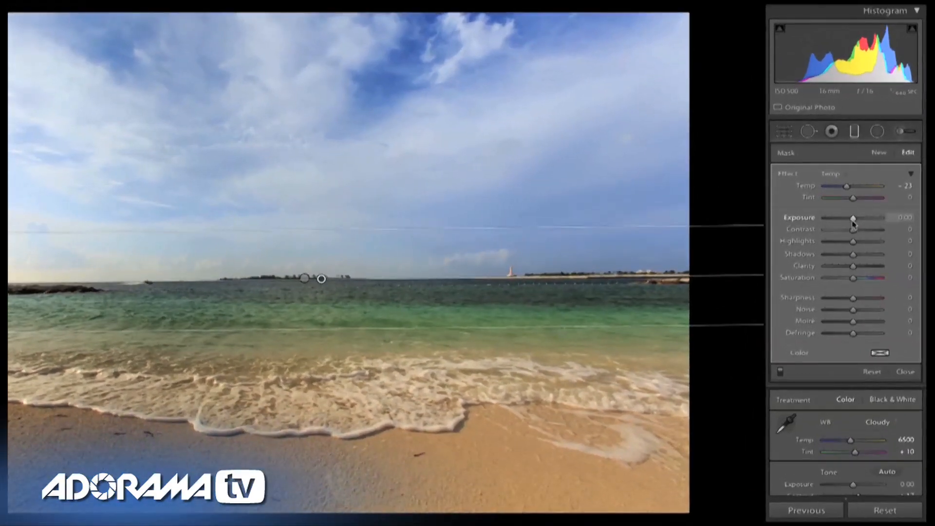
- Set the sky filter's exposure to -0.73, contrast 9, highlights 56, clarity 68, saturation 14 and sharpness 34
{"action": "left_click_drag", "start_coordinate": [853, 223], "coordinate": [847, 224]}
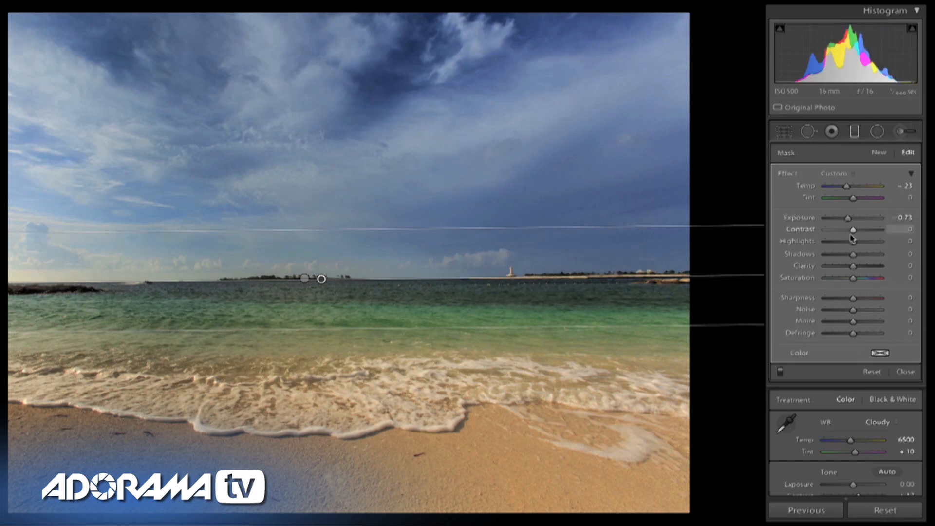
{"action": "left_click_drag", "start_coordinate": [852, 234], "coordinate": [856, 234]}
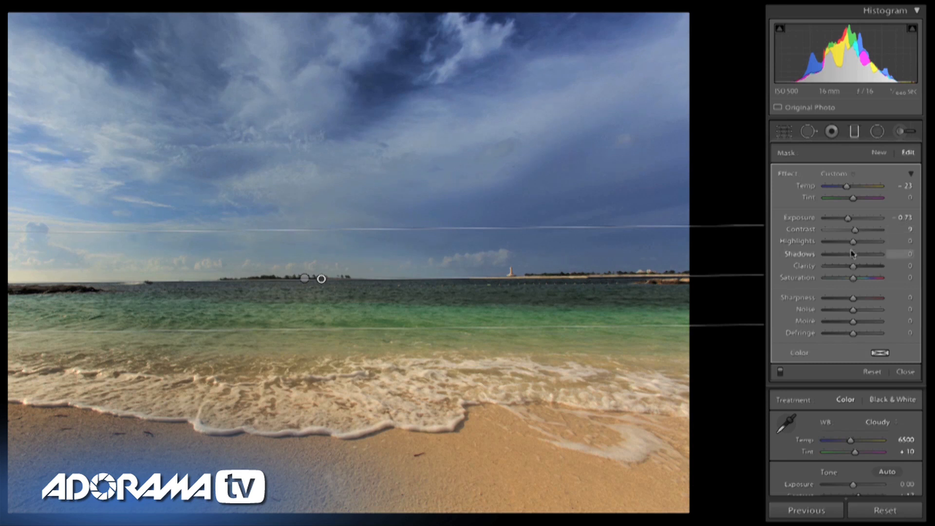
{"action": "left_click_drag", "start_coordinate": [856, 244], "coordinate": [871, 245]}
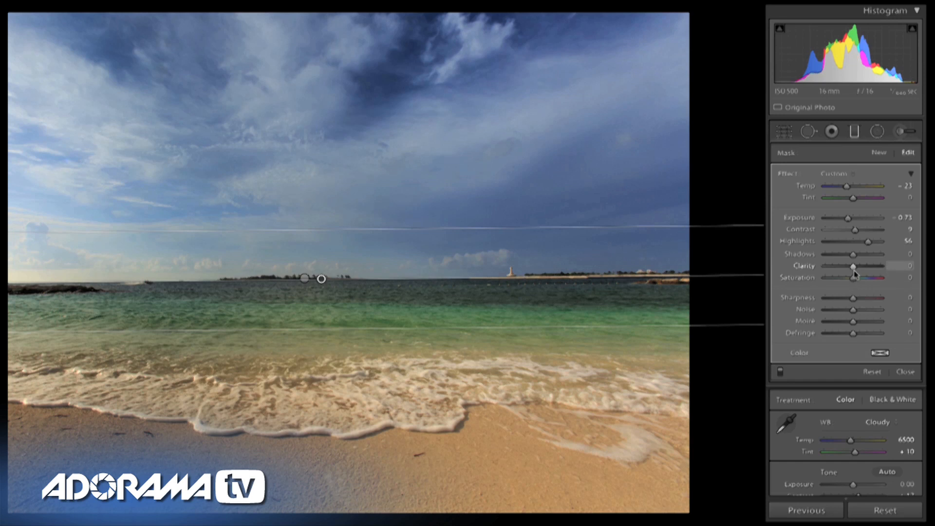
{"action": "left_click_drag", "start_coordinate": [855, 271], "coordinate": [874, 273]}
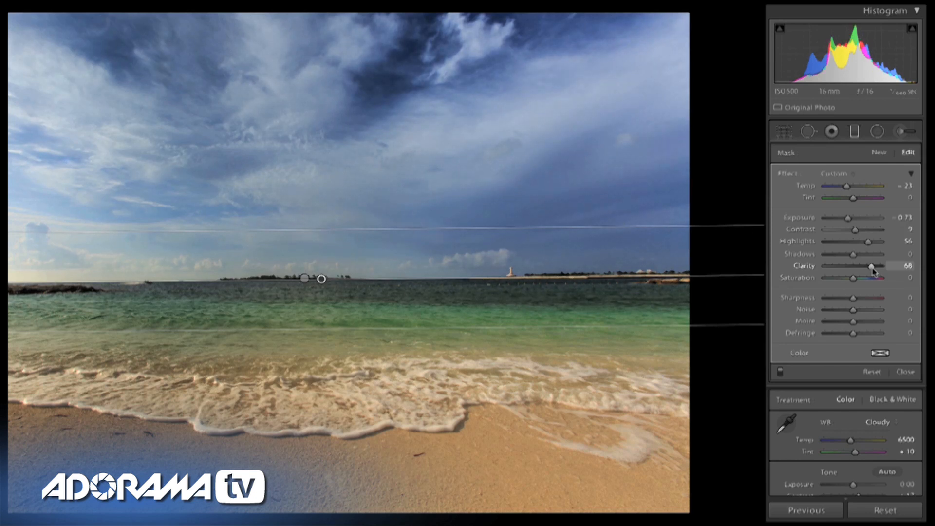
{"action": "left_click_drag", "start_coordinate": [853, 279], "coordinate": [858, 281]}
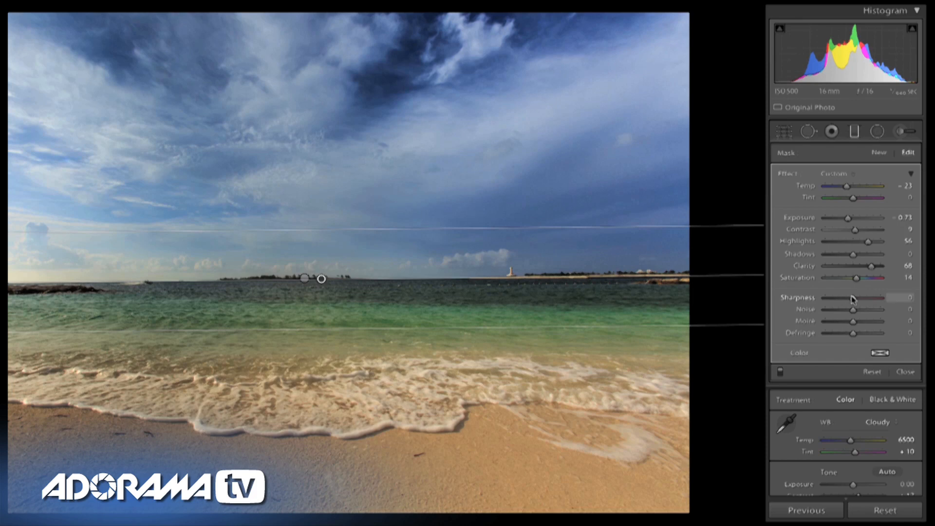
{"action": "left_click_drag", "start_coordinate": [852, 298], "coordinate": [861, 302]}
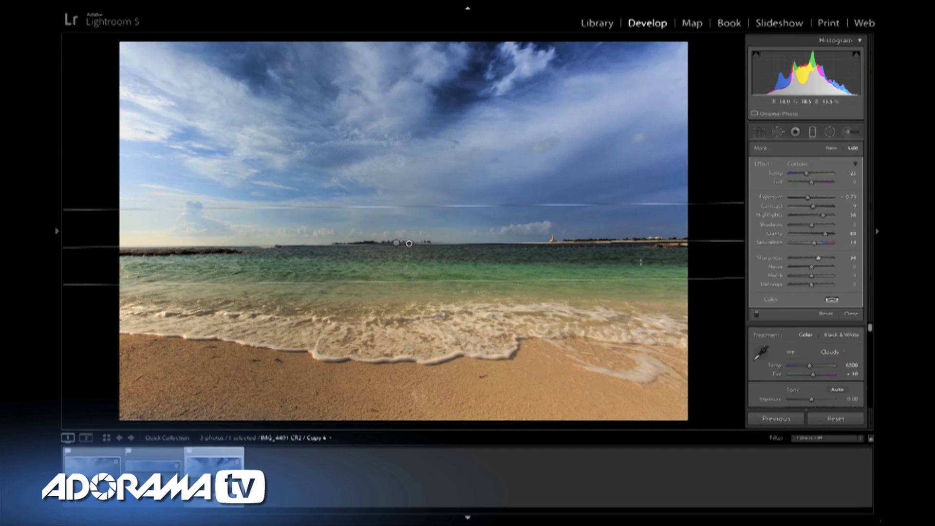
- Compare the photo with the graduated filters off and on, leave them on, and finish editing them
{"action": "left_click", "coordinate": [757, 314]}
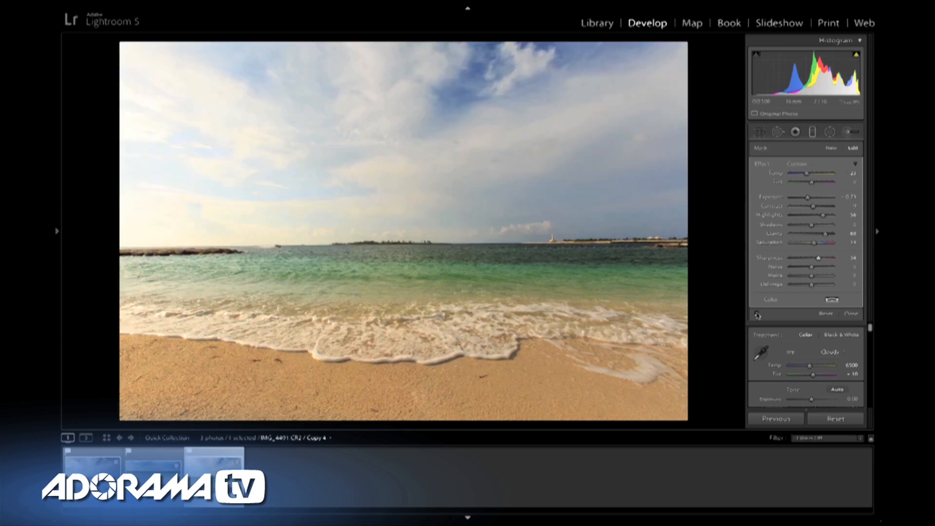
{"action": "left_click", "coordinate": [757, 314]}
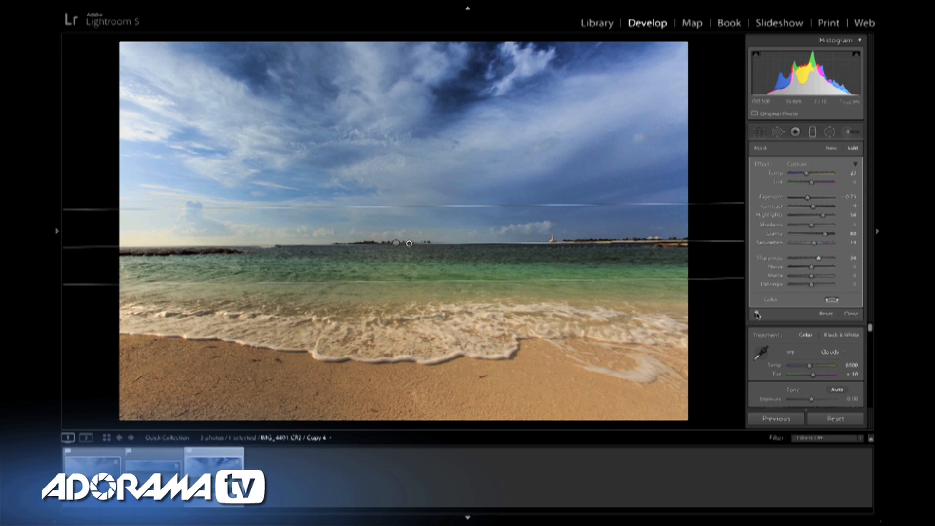
{"action": "left_click", "coordinate": [851, 314]}
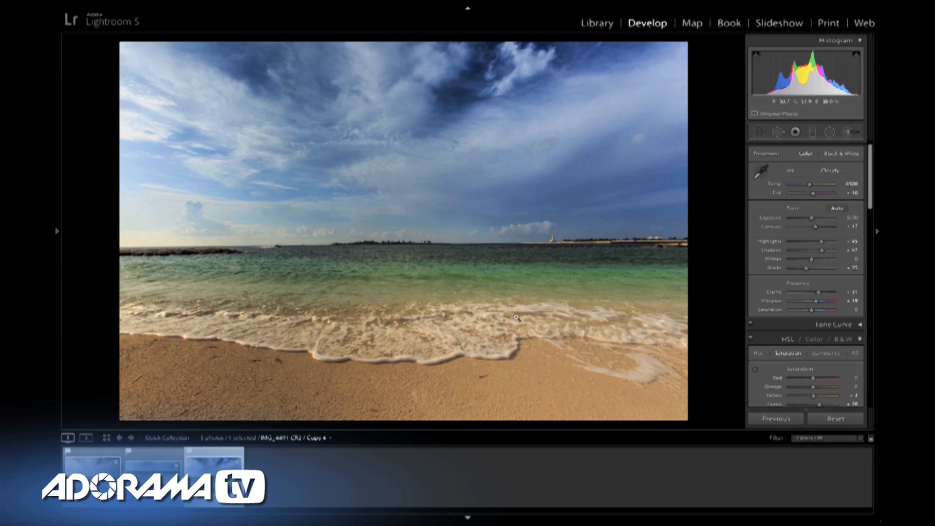
- Start cropping the photo at a 16 x 9 aspect ratio and shrink the frame, trimming the sky and the lighthouse side
{"action": "left_click", "coordinate": [759, 137]}
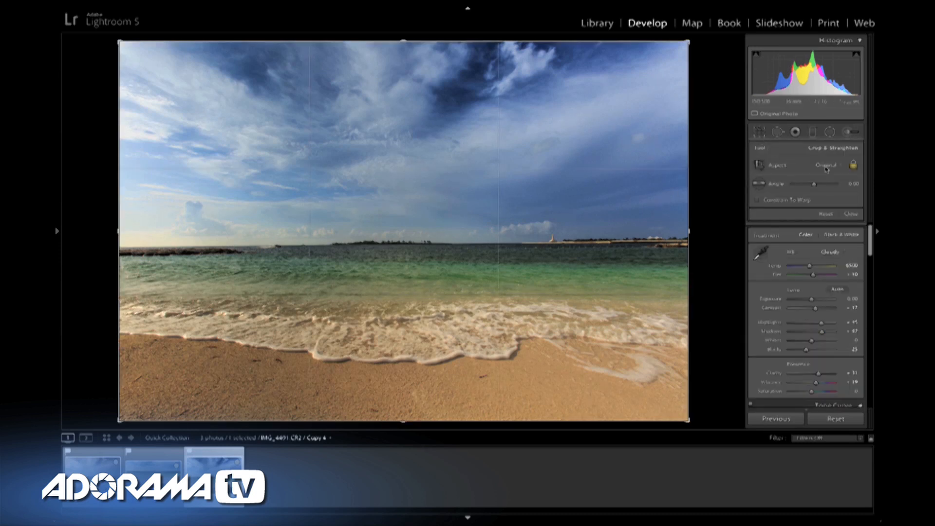
{"action": "left_click", "coordinate": [827, 169]}
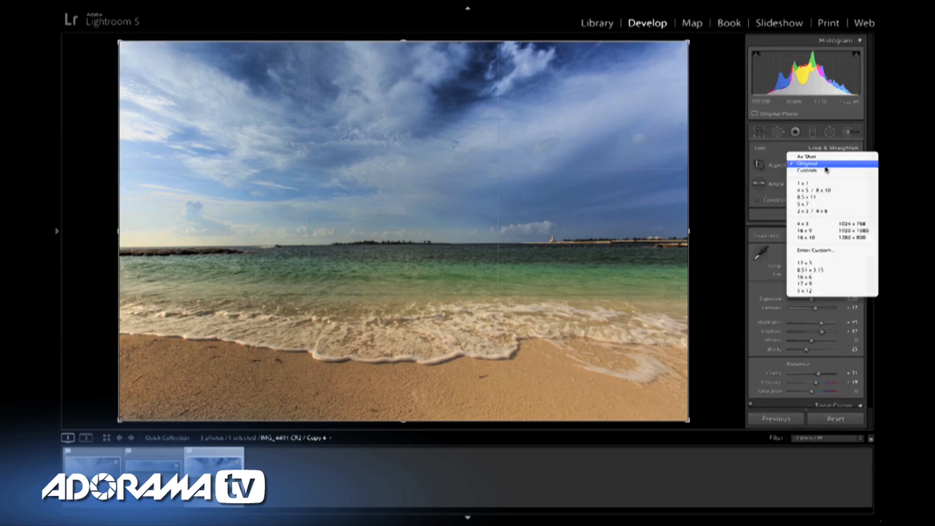
{"action": "left_click", "coordinate": [823, 233]}
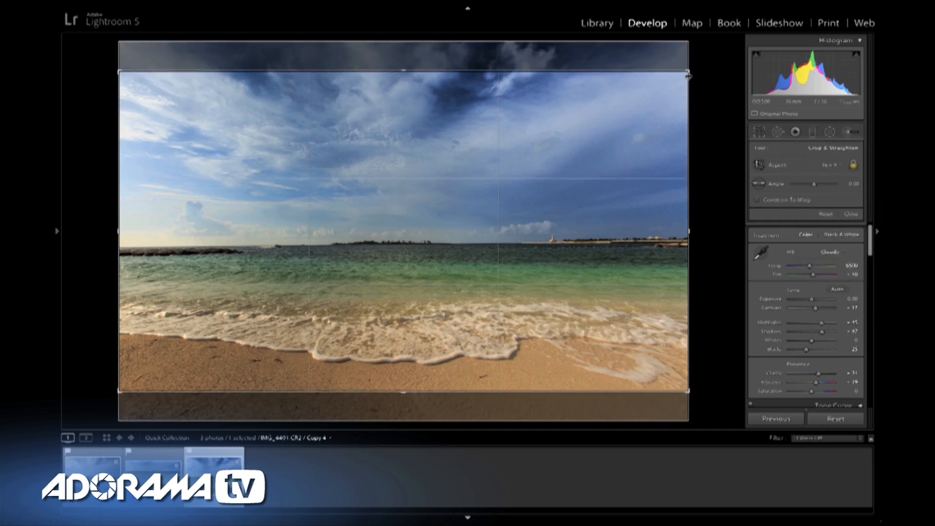
{"action": "left_click_drag", "start_coordinate": [663, 86], "coordinate": [656, 103]}
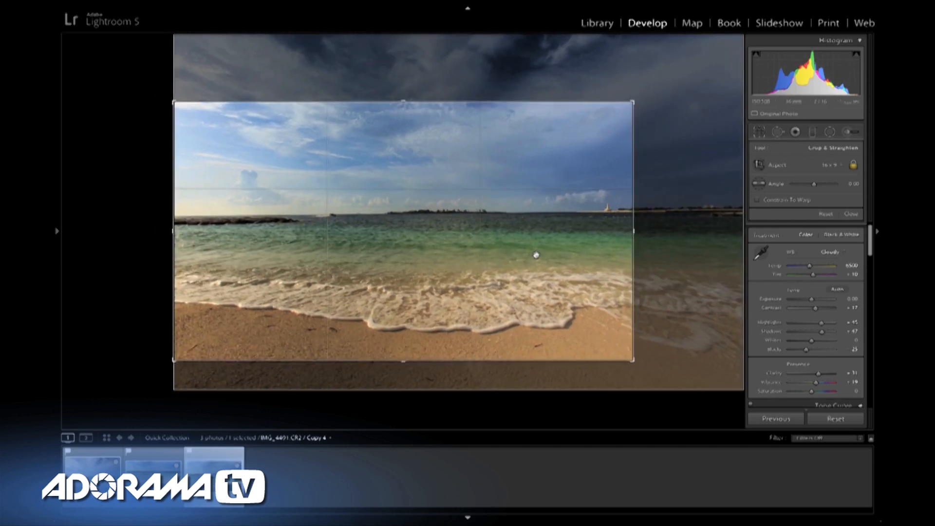
- Reposition and tighten the crop around shore, sea and lighthouse, rotate the photo about 0.60° clockwise to level the horizon, and apply
{"action": "left_click_drag", "start_coordinate": [530, 259], "coordinate": [519, 234]}
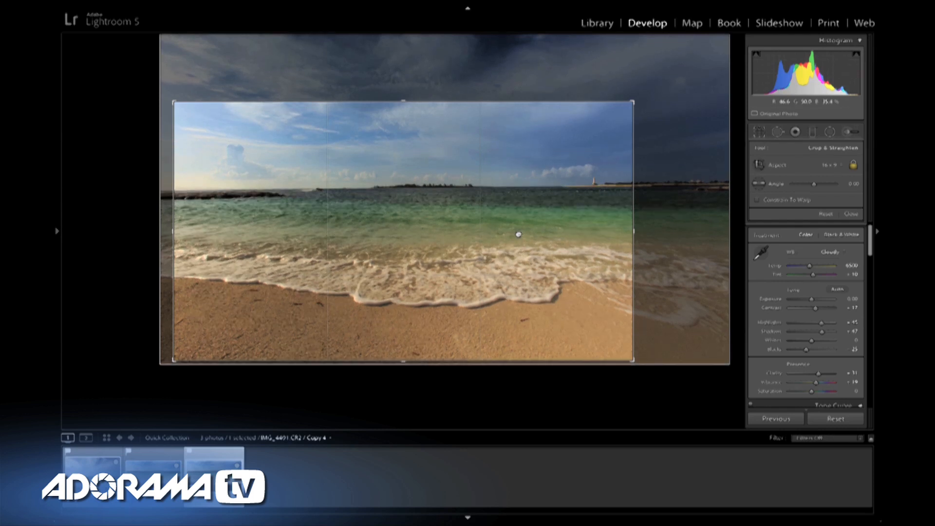
{"action": "left_click_drag", "start_coordinate": [633, 361], "coordinate": [627, 356]}
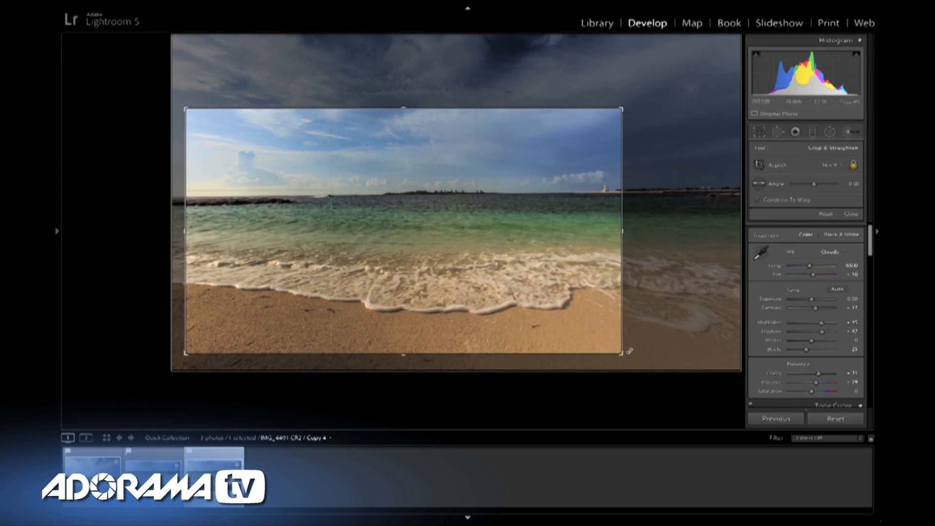
{"action": "left_click_drag", "start_coordinate": [655, 356], "coordinate": [655, 360]}
{"action": "left_click_drag", "start_coordinate": [503, 302], "coordinate": [503, 297]}
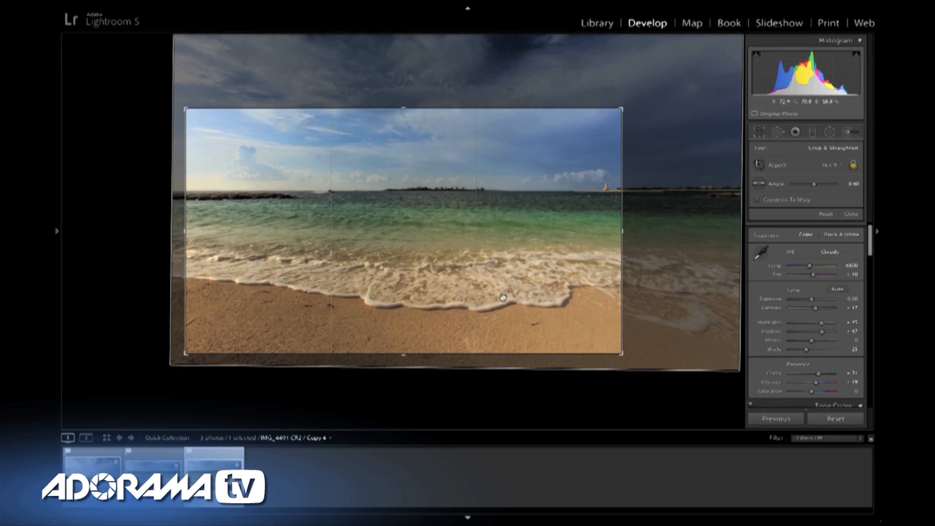
{"action": "key", "text": "Return"}
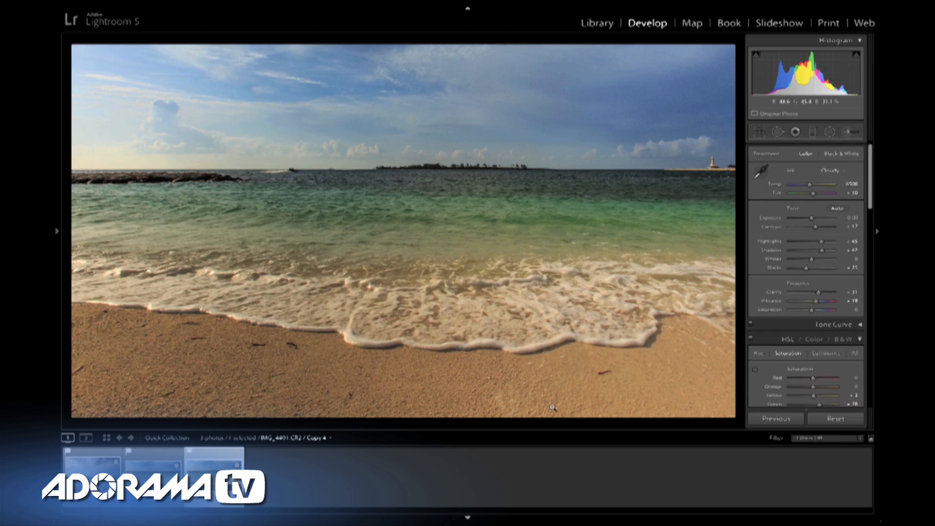
- Compare the original photo with the edited virtual copy, and view the edited copy enlarged with all panels hidden
{"action": "left_click", "coordinate": [104, 466]}
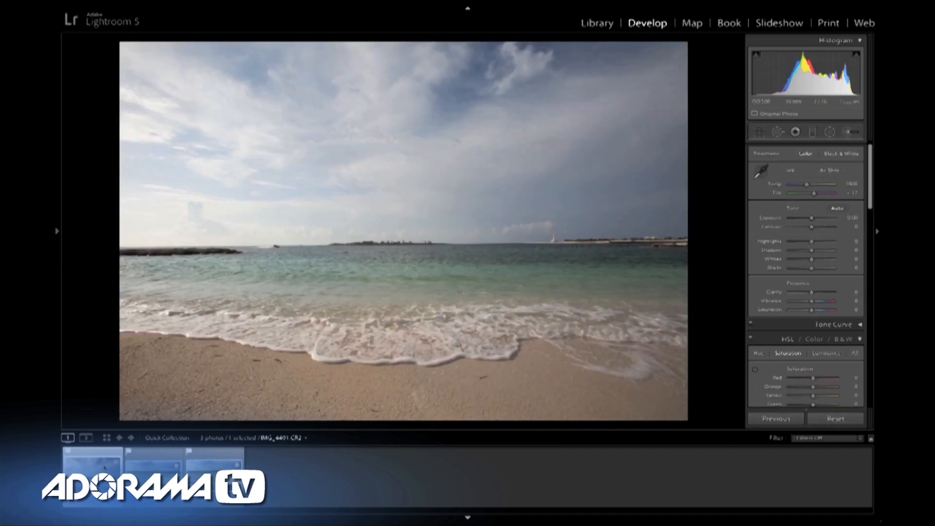
{"action": "left_click", "coordinate": [214, 477]}
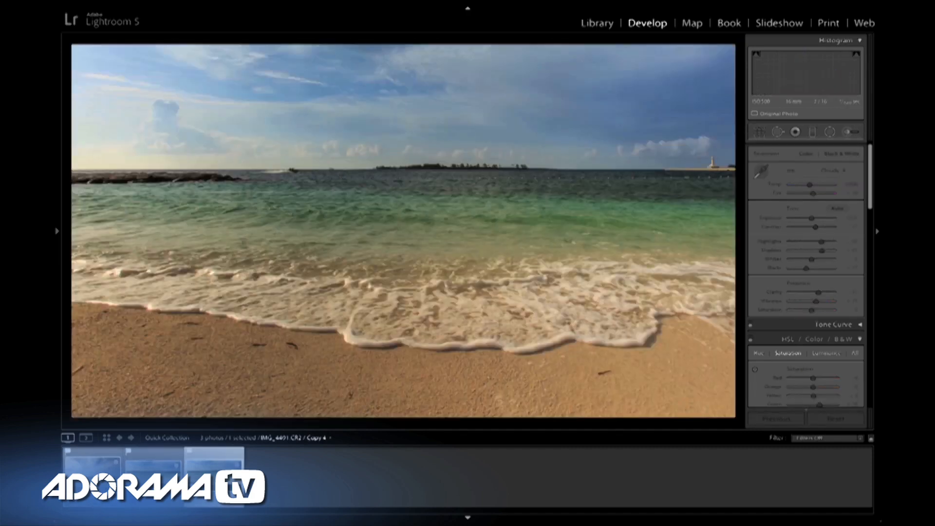
{"action": "key", "text": "shift+Tab"}
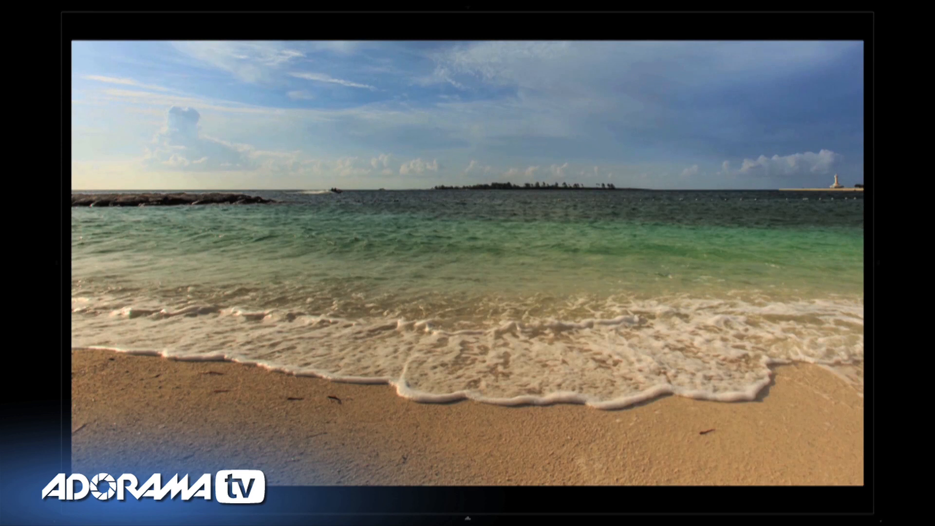